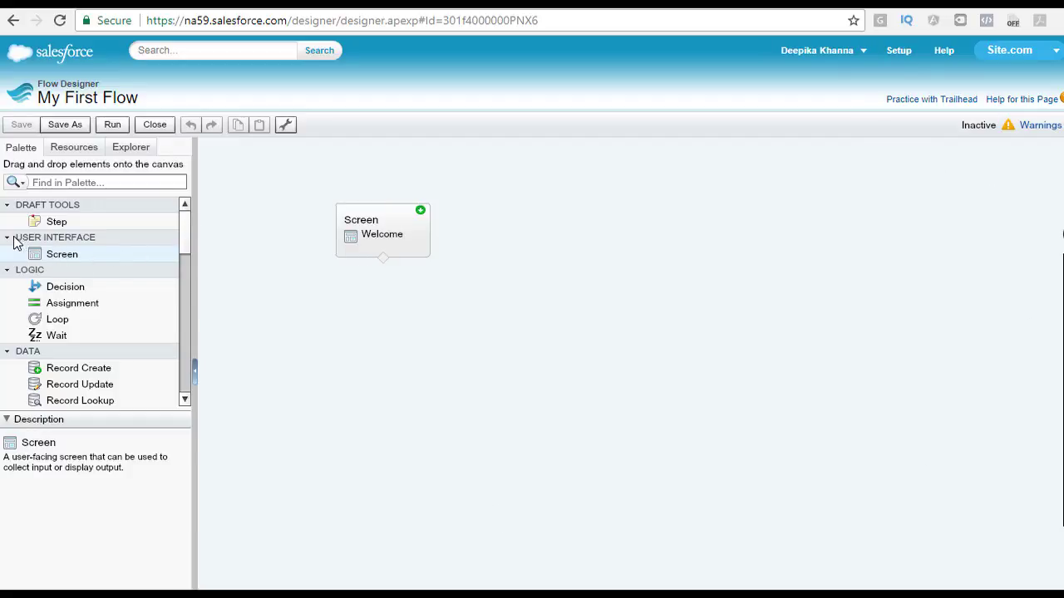
Drop a new screen below Welcome and name it End, letting the Unique Name fill in.
{"action": "left_click_drag", "start_coordinate": [54, 255], "coordinate": [380, 350]}
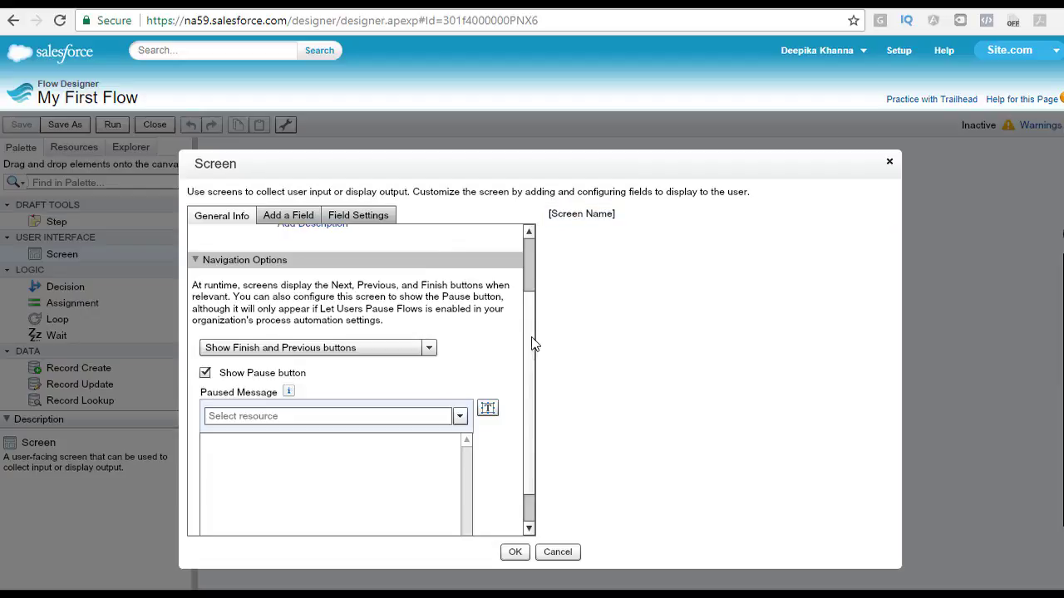
{"action": "left_click_drag", "start_coordinate": [533, 343], "coordinate": [528, 262]}
{"action": "left_click", "coordinate": [354, 261]}
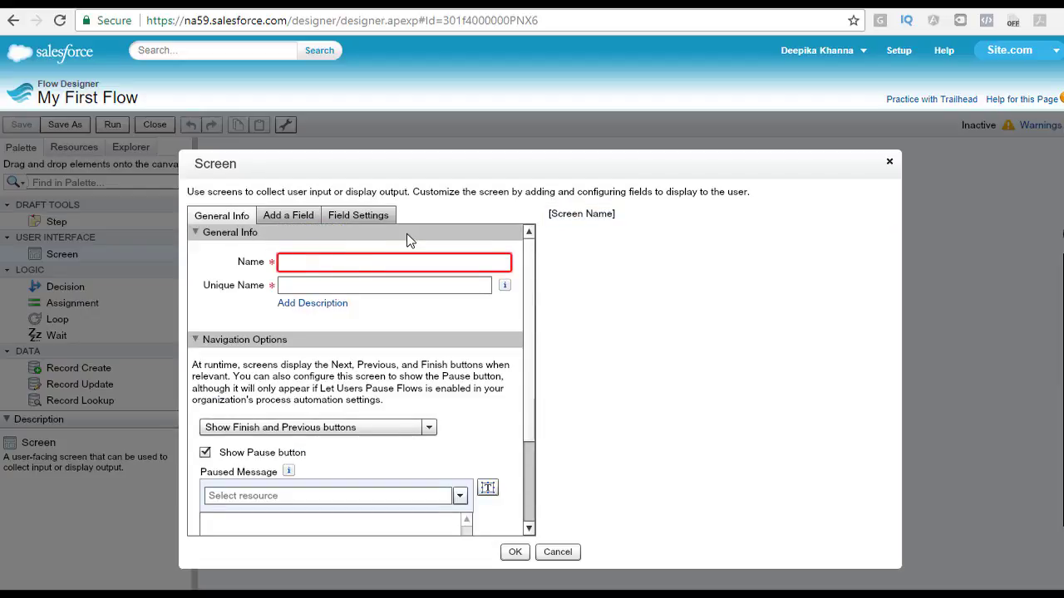
{"action": "type", "text": "End"}
{"action": "key", "text": "Tab"}
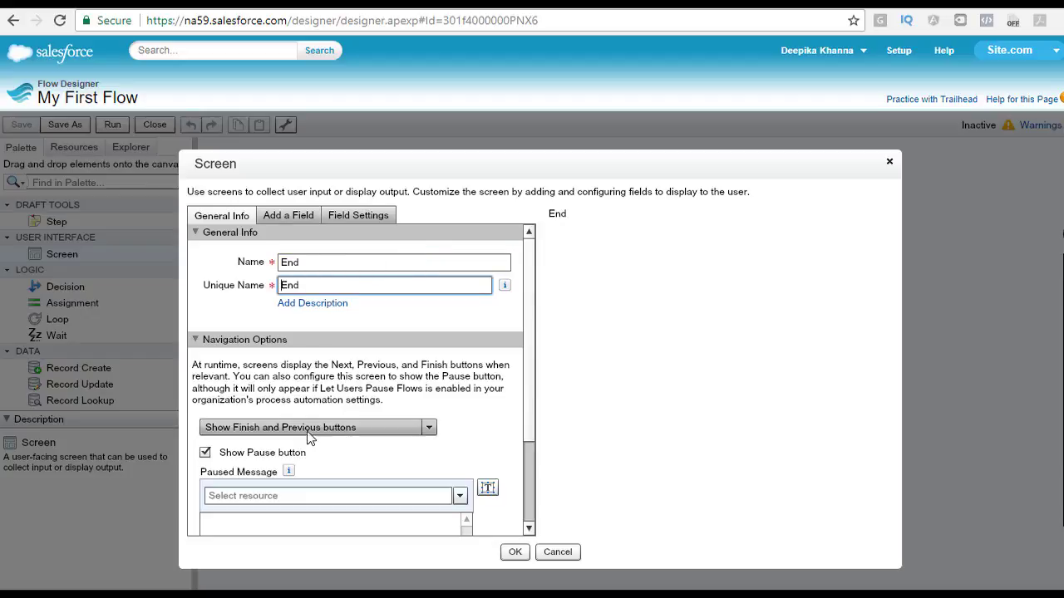
Keep the End screen's Finish and Previous navigation buttons shown and confirm it.
{"action": "scroll", "coordinate": [524, 429], "scroll_direction": "down", "scroll_amount": 2}
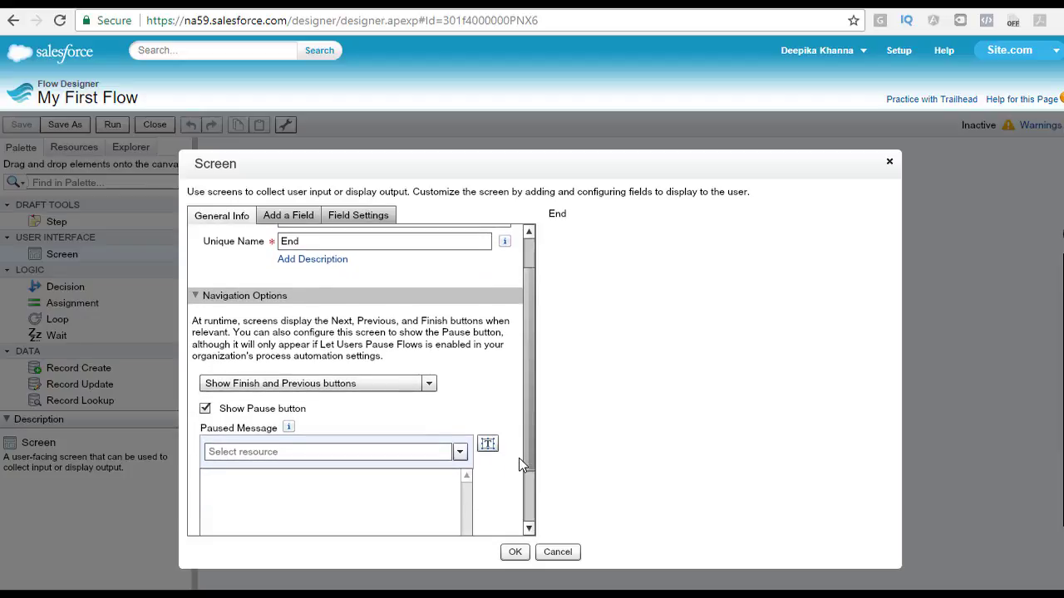
{"action": "left_click", "coordinate": [429, 341]}
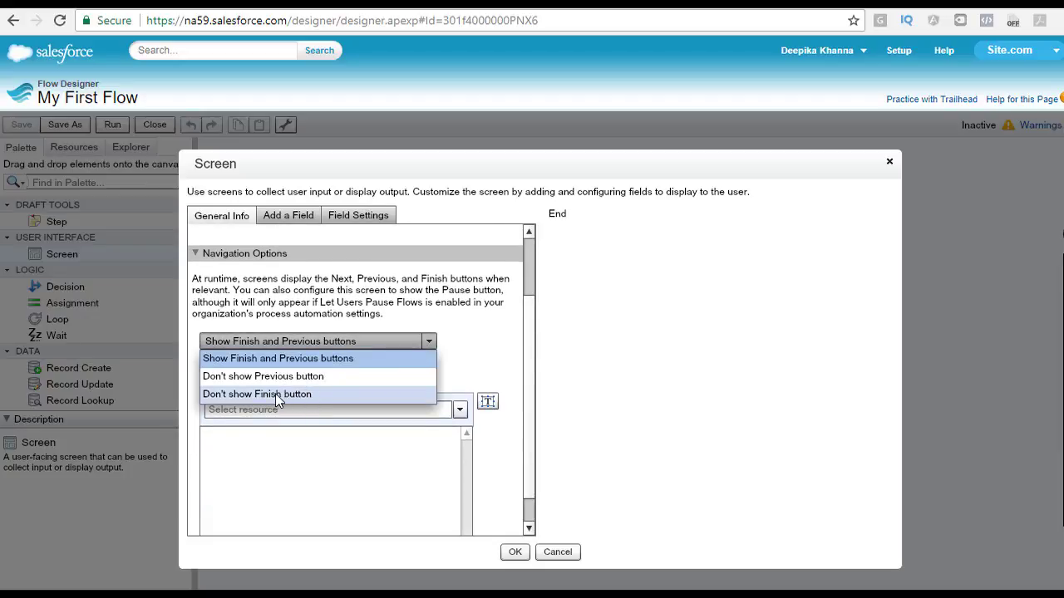
{"action": "left_click", "coordinate": [275, 393]}
{"action": "left_click", "coordinate": [429, 341]}
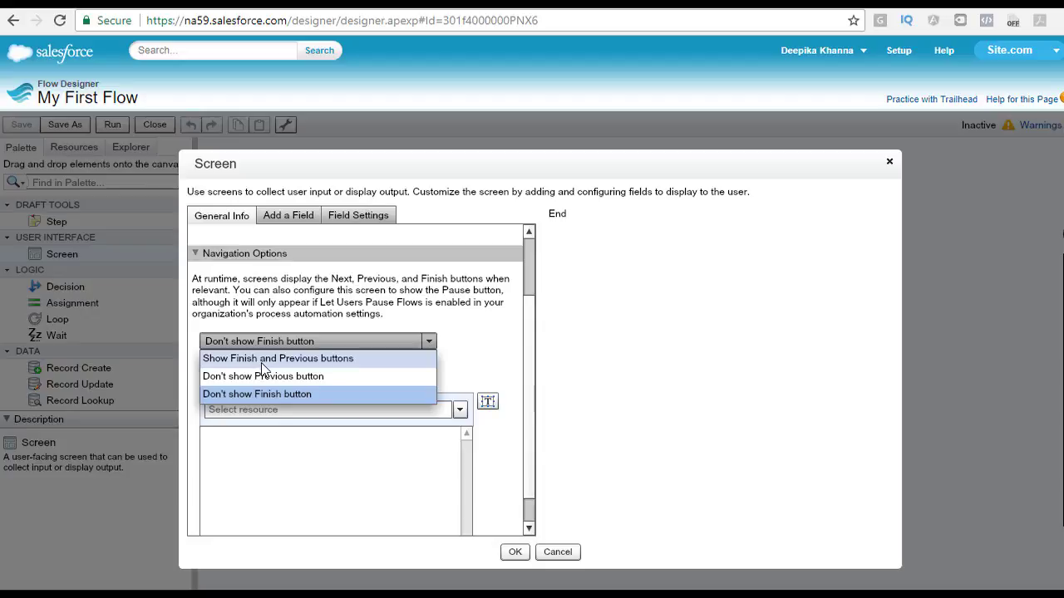
{"action": "left_click", "coordinate": [330, 365]}
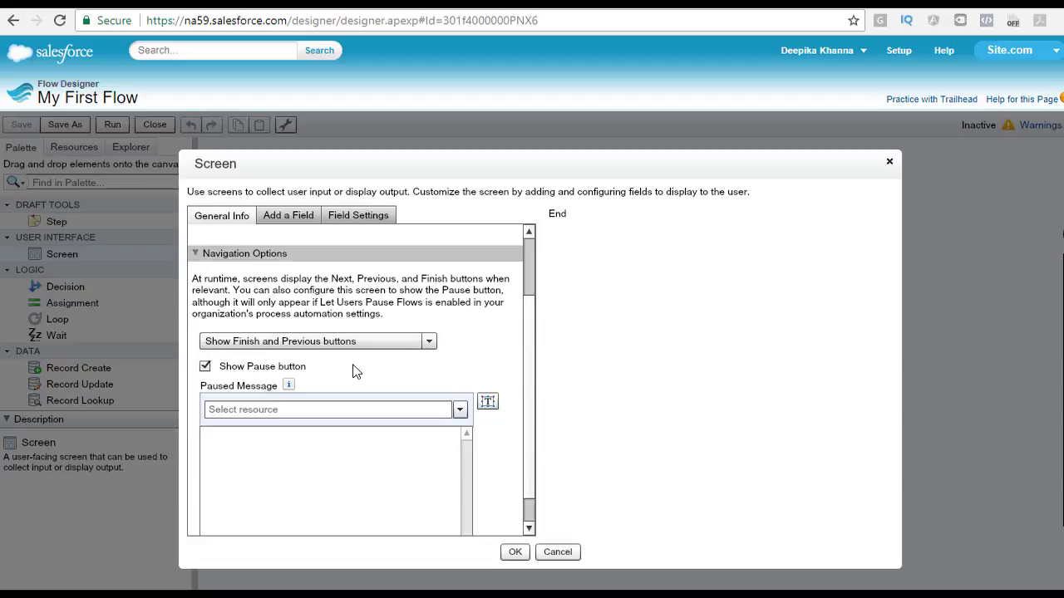
{"action": "scroll", "coordinate": [532, 361], "scroll_direction": "down", "scroll_amount": 1}
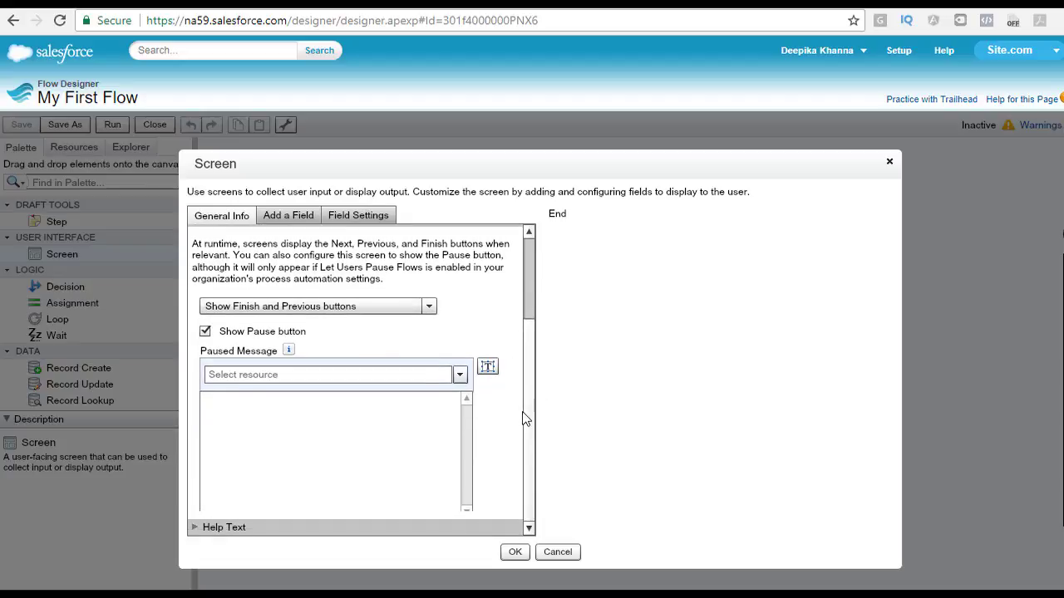
{"action": "scroll", "coordinate": [528, 407], "scroll_direction": "up", "scroll_amount": 2}
{"action": "scroll", "coordinate": [527, 431], "scroll_direction": "down", "scroll_amount": 2}
{"action": "left_click", "coordinate": [514, 552]}
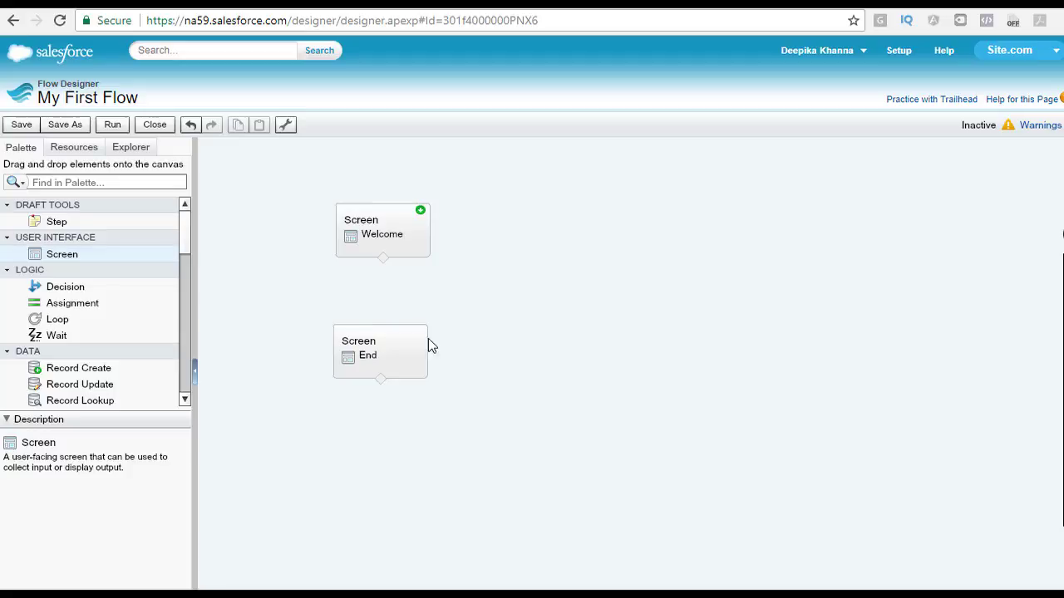
Save My First Flow and dismiss the warnings about the unconnected screens.
{"action": "left_click", "coordinate": [27, 124]}
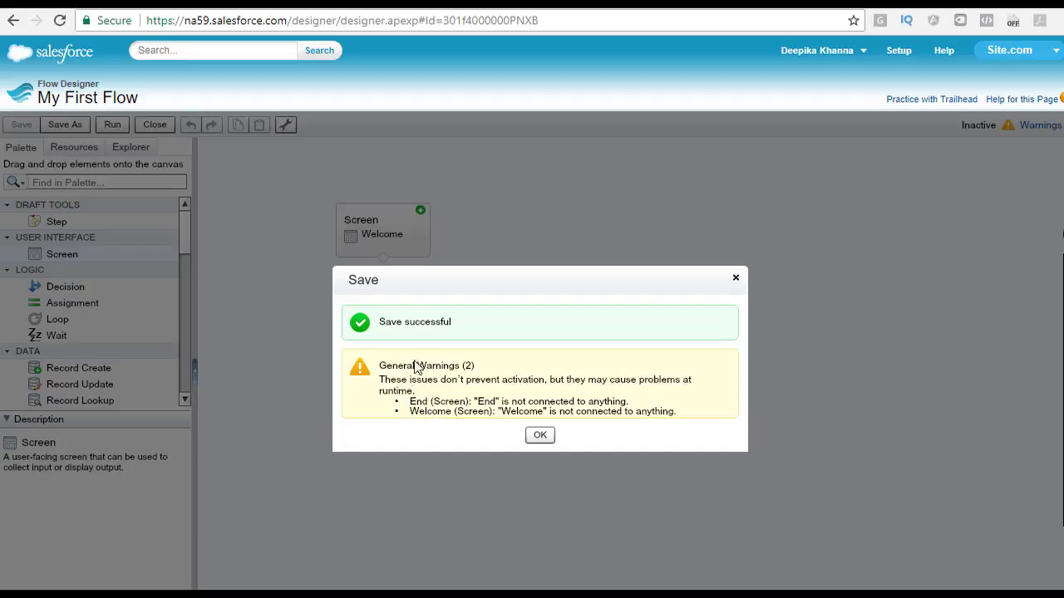
{"action": "left_click", "coordinate": [540, 436]}
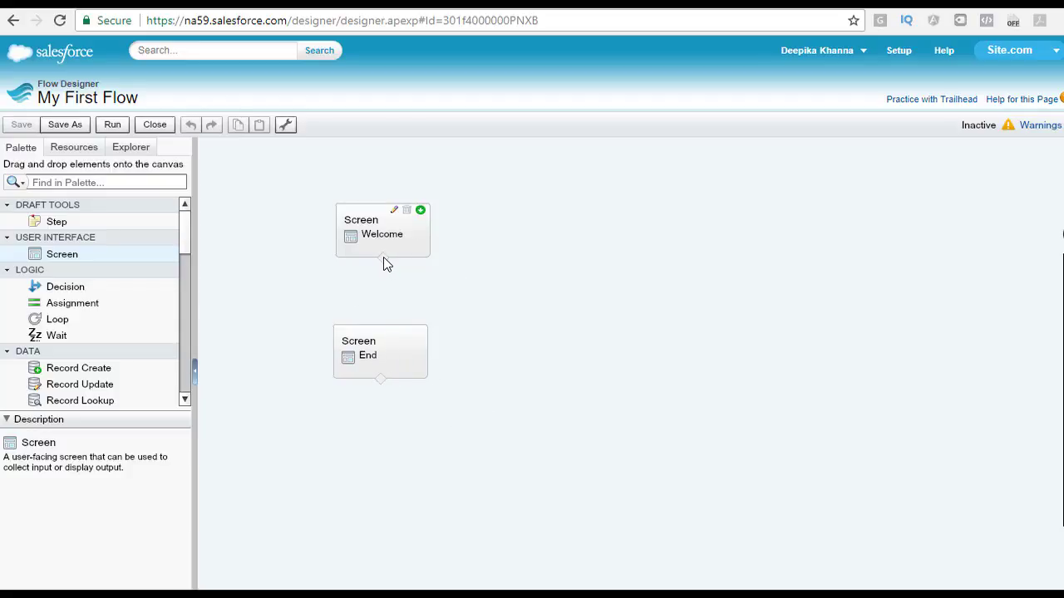
Draw a connector from Welcome to End, then select each element in turn.
{"action": "left_click_drag", "start_coordinate": [381, 268], "coordinate": [387, 345]}
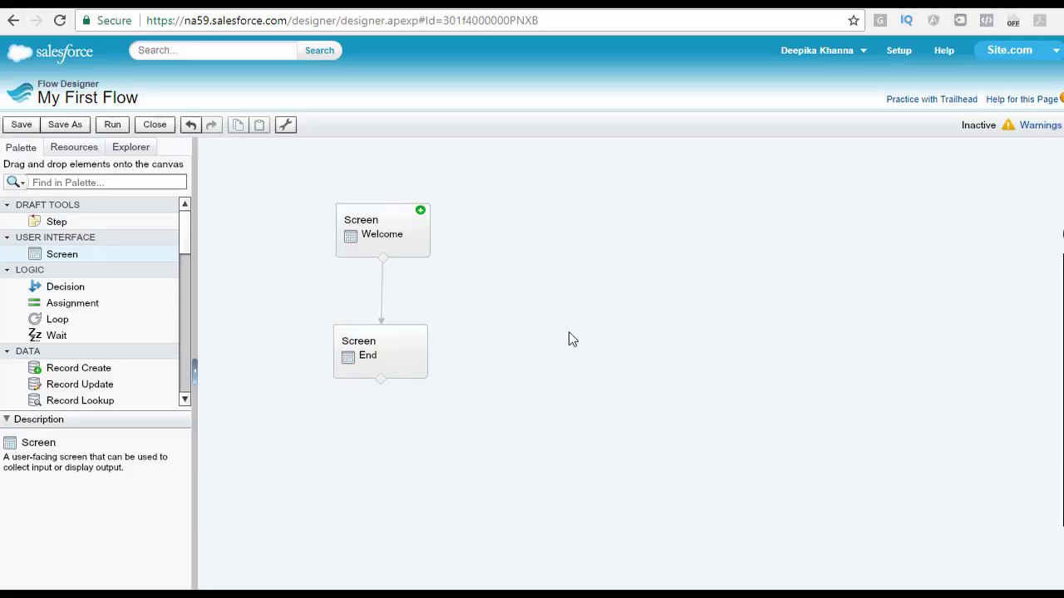
{"action": "left_click", "coordinate": [364, 239]}
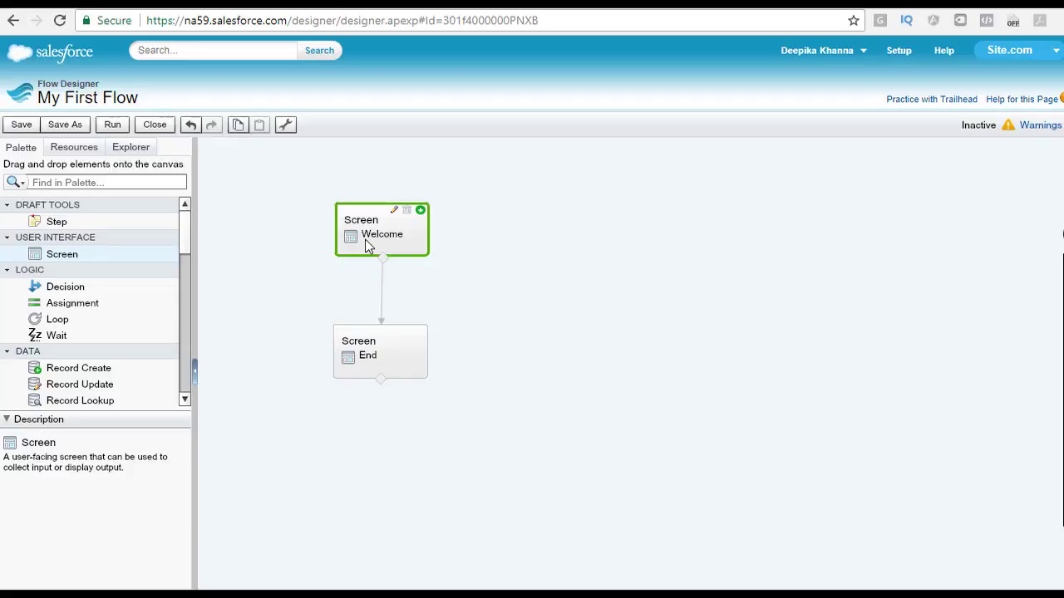
{"action": "left_click", "coordinate": [375, 362]}
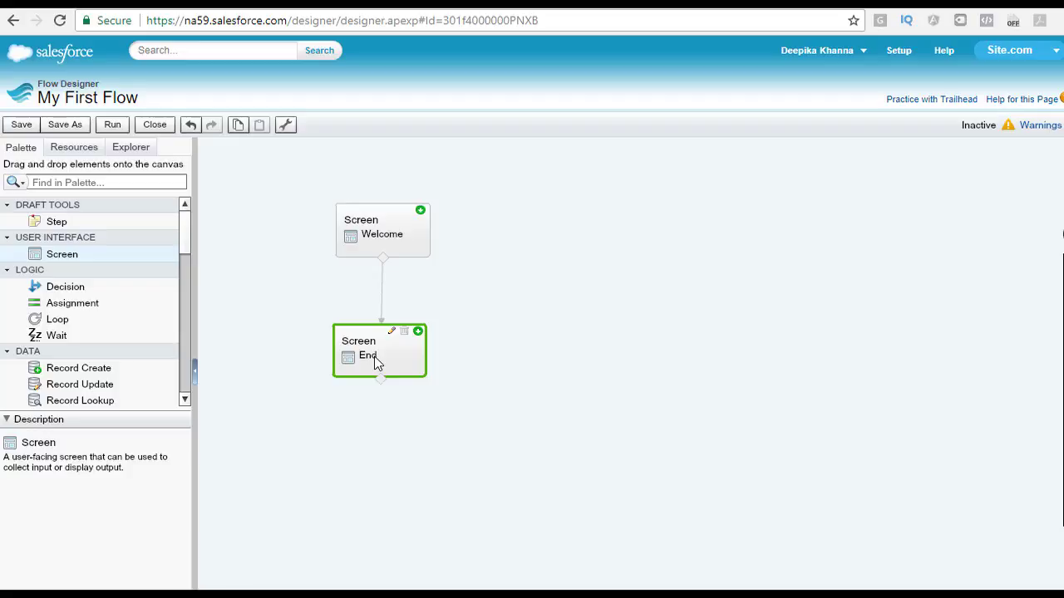
{"action": "left_click", "coordinate": [375, 237]}
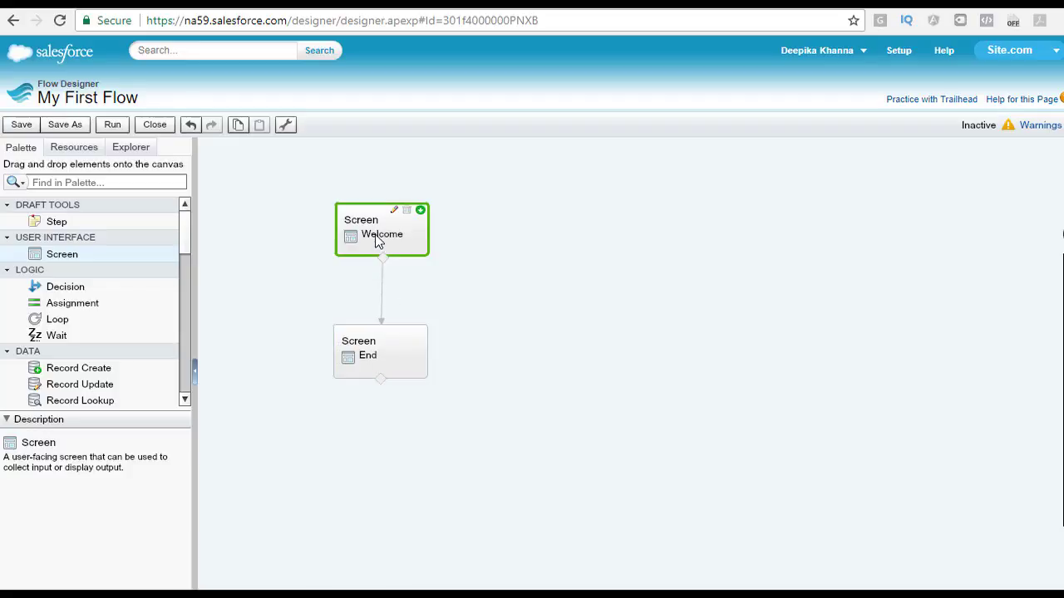
{"action": "left_click", "coordinate": [389, 366]}
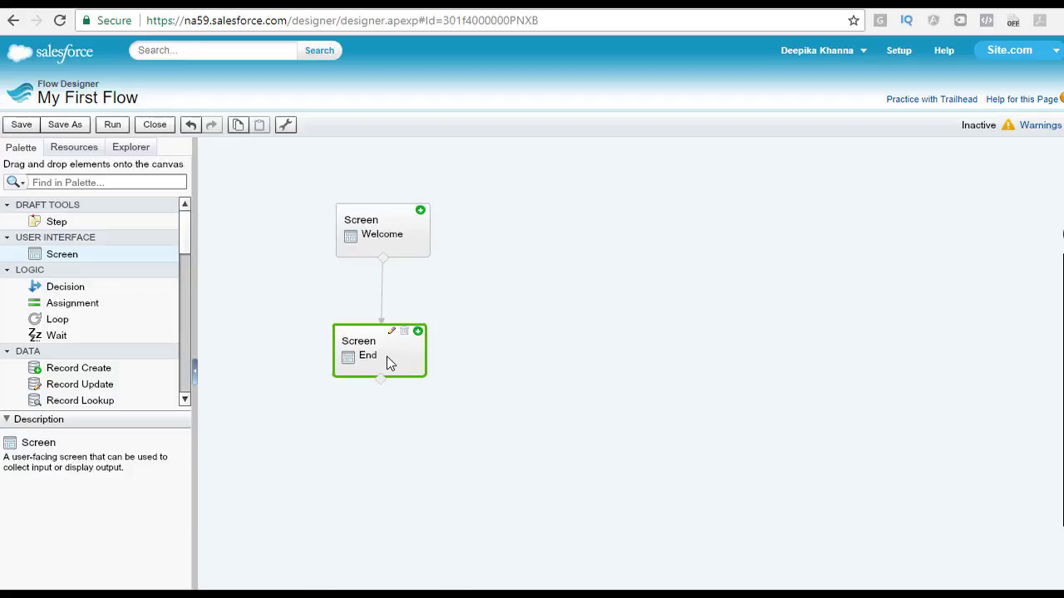
{"action": "left_click", "coordinate": [383, 251]}
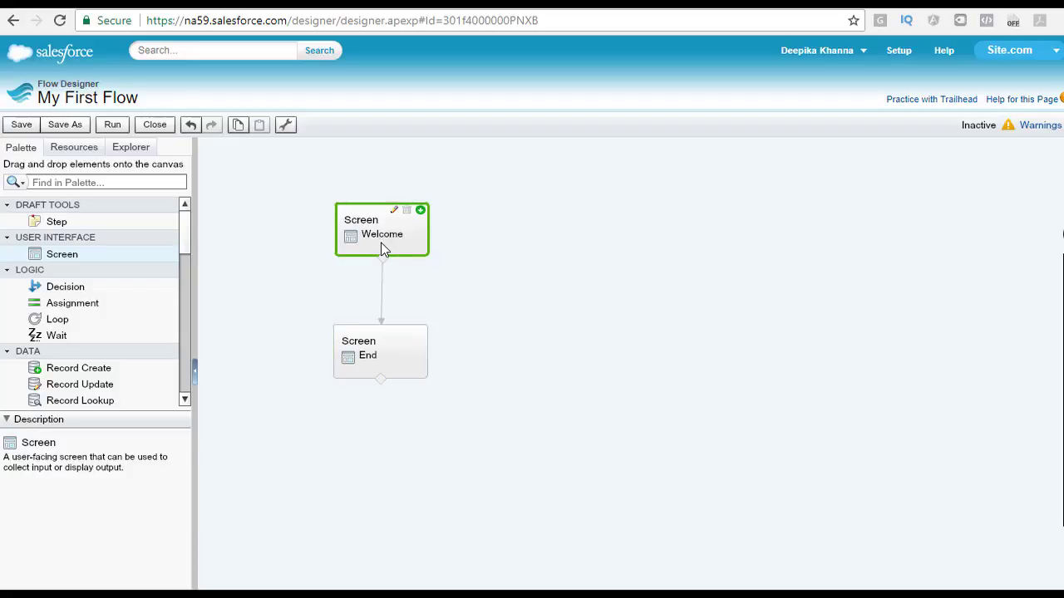
{"action": "left_click", "coordinate": [396, 370]}
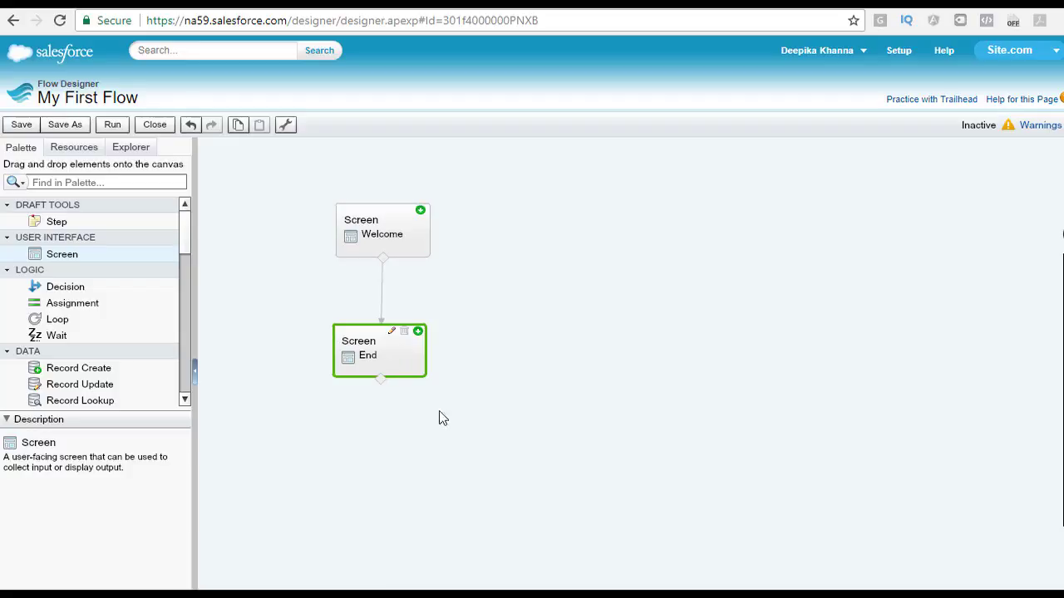
Add a Display Text field to the End screen.
{"action": "left_click", "coordinate": [391, 332]}
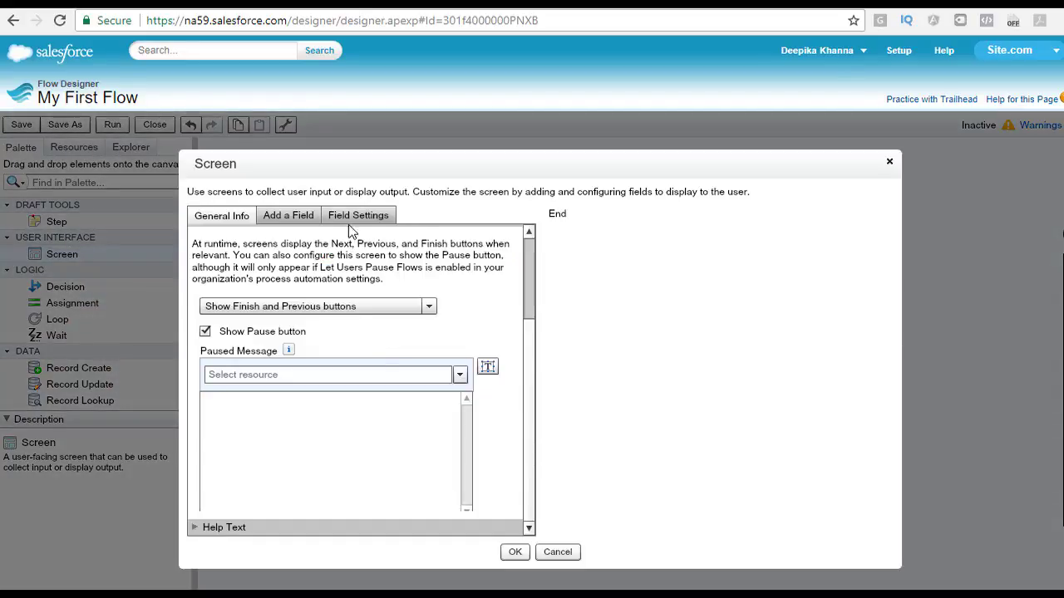
{"action": "left_click", "coordinate": [289, 218]}
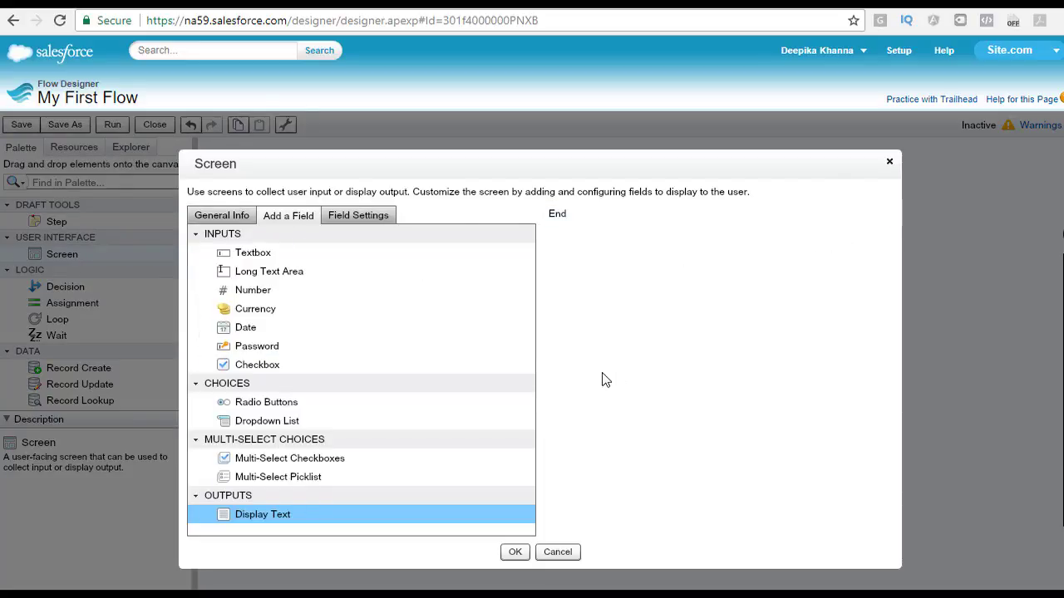
{"action": "left_click_drag", "start_coordinate": [467, 271], "coordinate": [592, 218]}
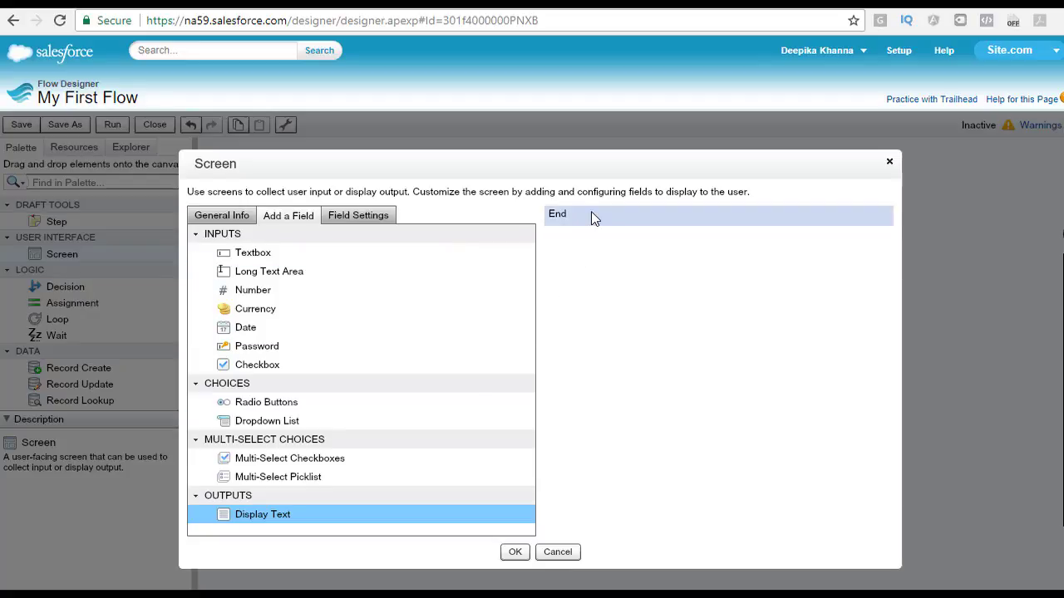
{"action": "left_click_drag", "start_coordinate": [593, 217], "coordinate": [171, 561]}
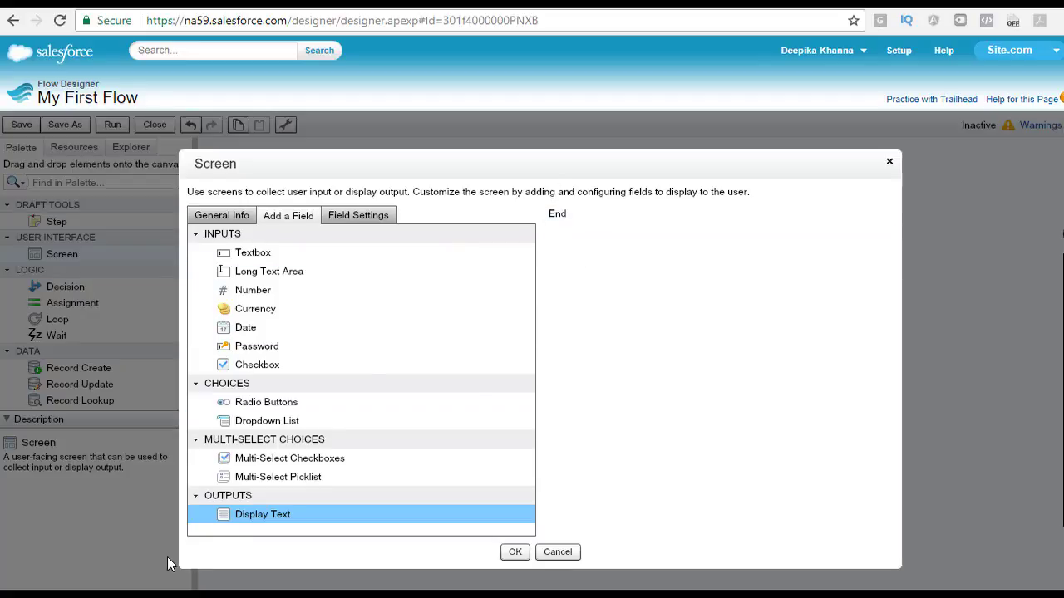
{"action": "left_click", "coordinate": [239, 348]}
{"action": "left_click", "coordinate": [261, 517]}
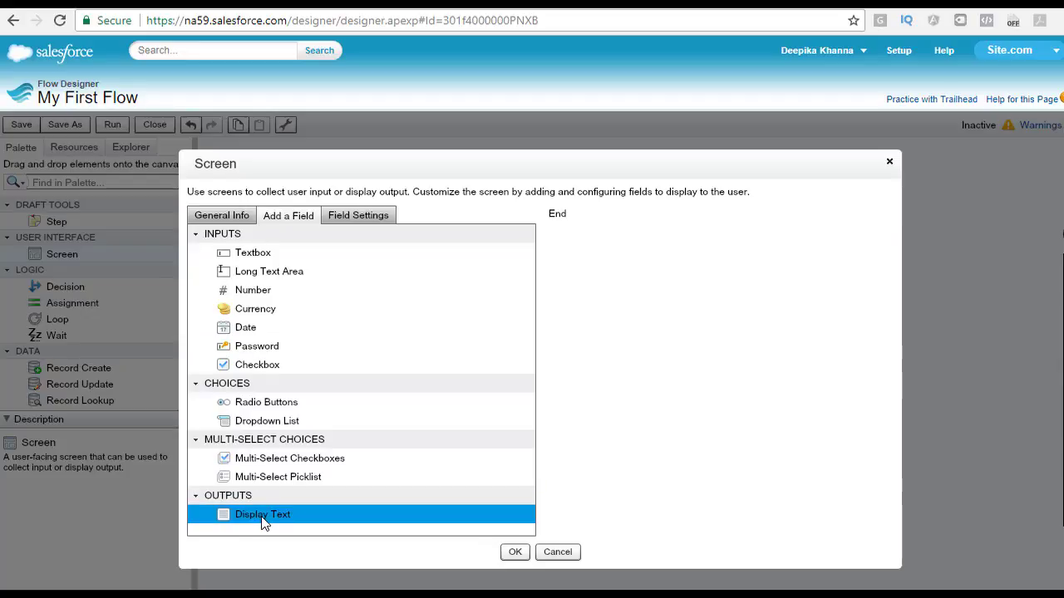
{"action": "left_click_drag", "start_coordinate": [263, 519], "coordinate": [581, 277]}
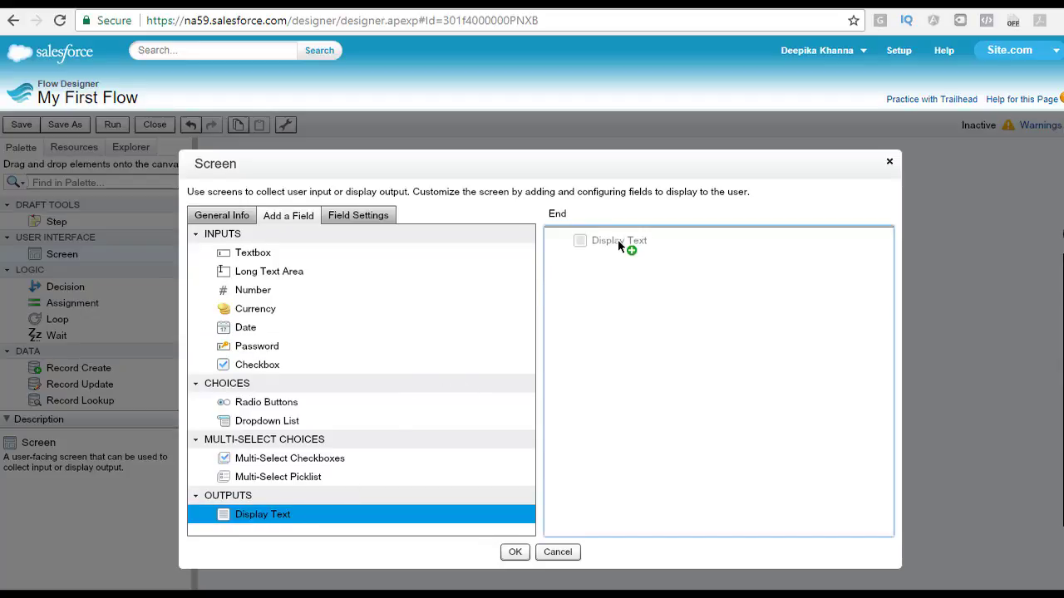
{"action": "left_click_drag", "start_coordinate": [617, 239], "coordinate": [618, 240]}
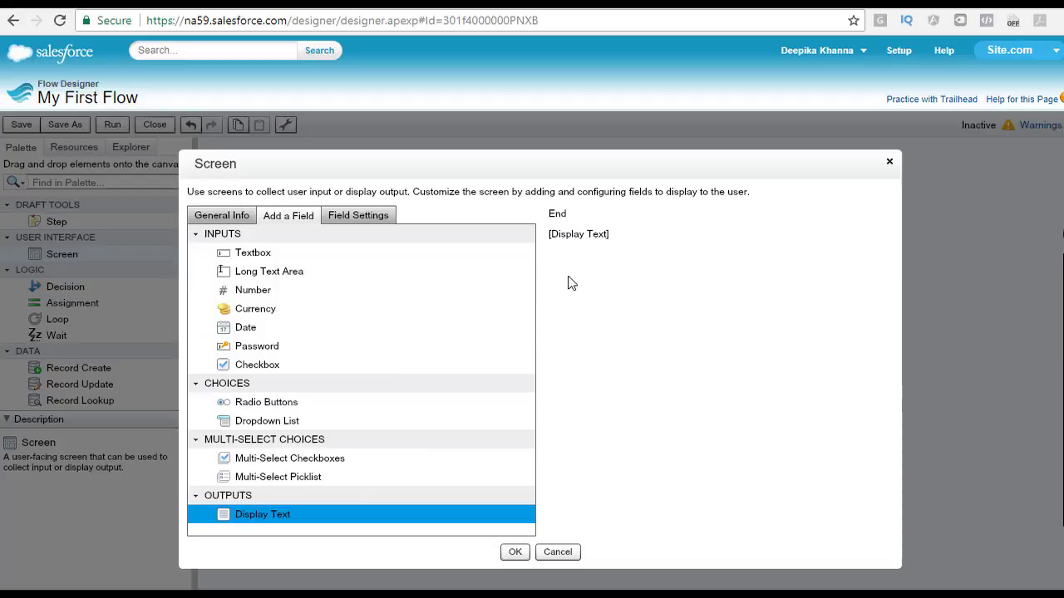
Name the field End_Text with message 'This concludes this process. Thank you for all that you do'.
{"action": "left_click", "coordinate": [590, 237]}
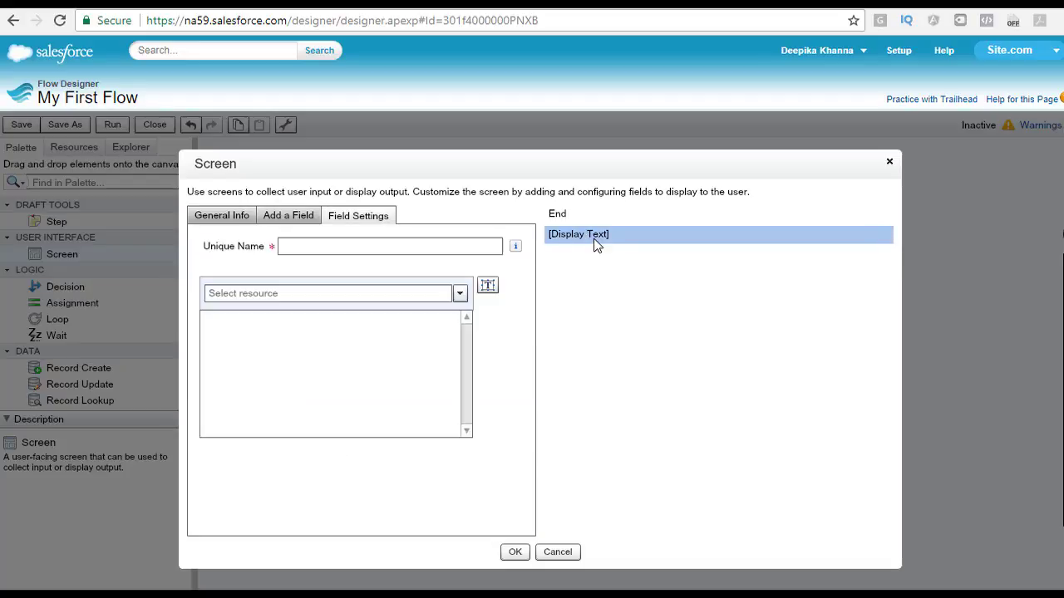
{"action": "left_click", "coordinate": [331, 246]}
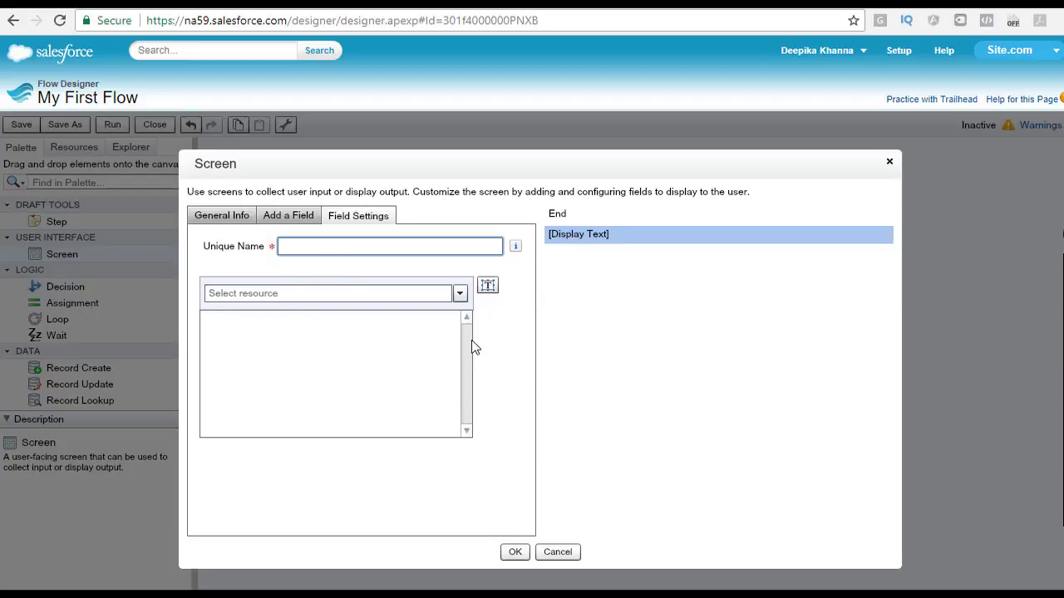
{"action": "type", "text": "End_"}
{"action": "key", "text": "BackSpace"}
{"action": "key", "text": "BackSpace"}
{"action": "key", "text": "BackSpace"}
{"action": "type", "text": "Text"}
{"action": "left_click", "coordinate": [403, 349]}
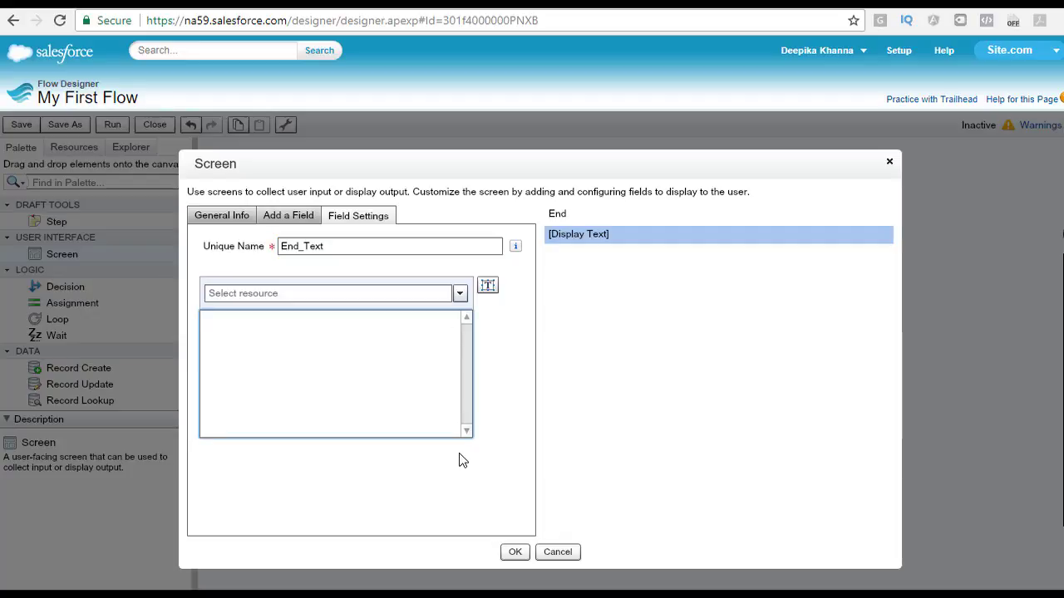
{"action": "type", "text": "This concludes this p"}
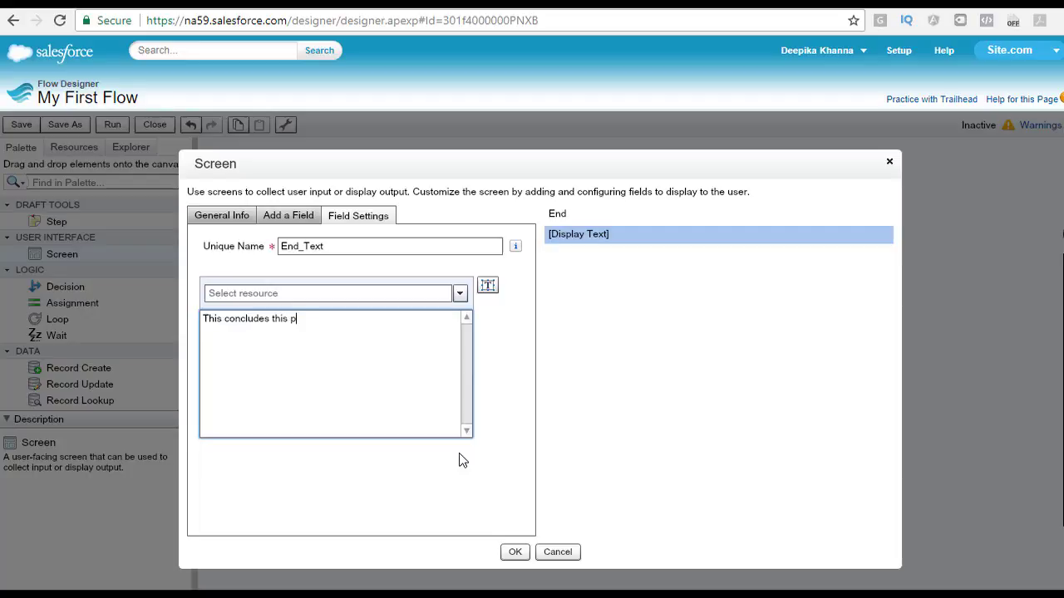
{"action": "type", "text": "rocess. Thank you for all that you do!"}
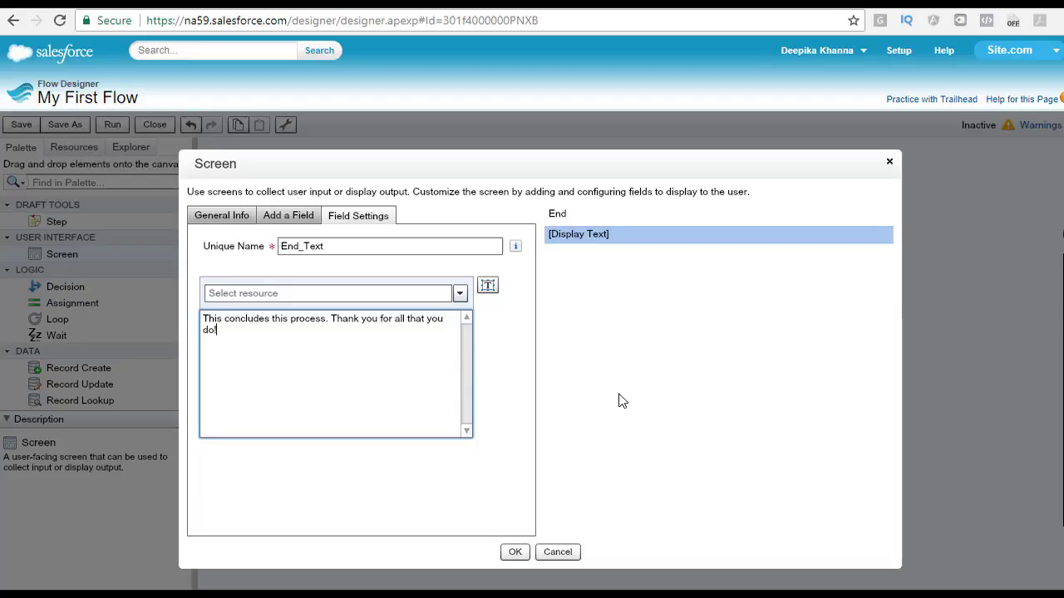
{"action": "left_click_drag", "start_coordinate": [284, 344], "coordinate": [190, 324]}
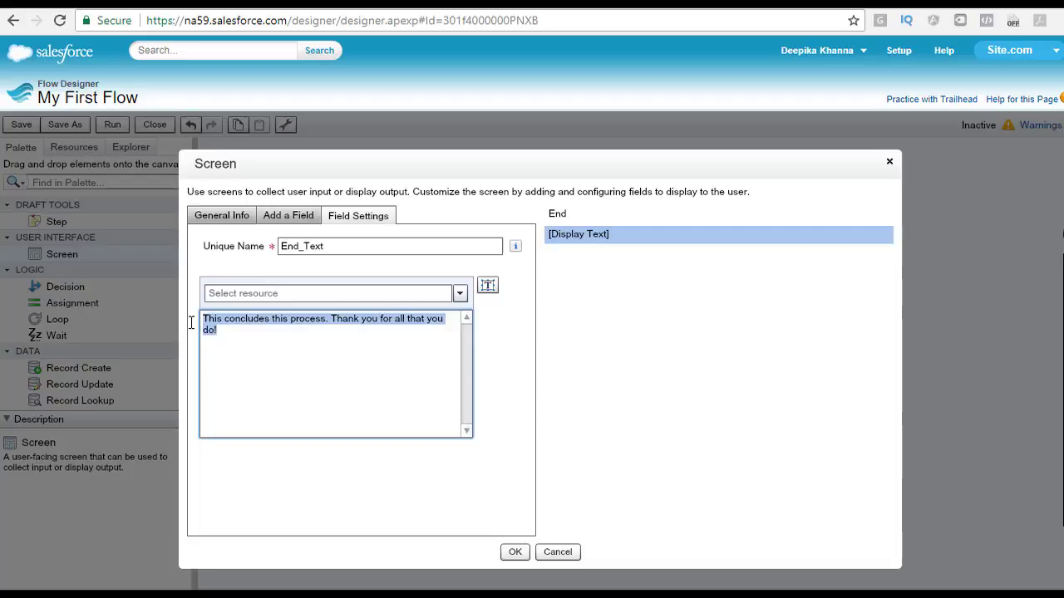
Switch End_Text to rich text and format the whole message bold at 18 point.
{"action": "left_click", "coordinate": [489, 286]}
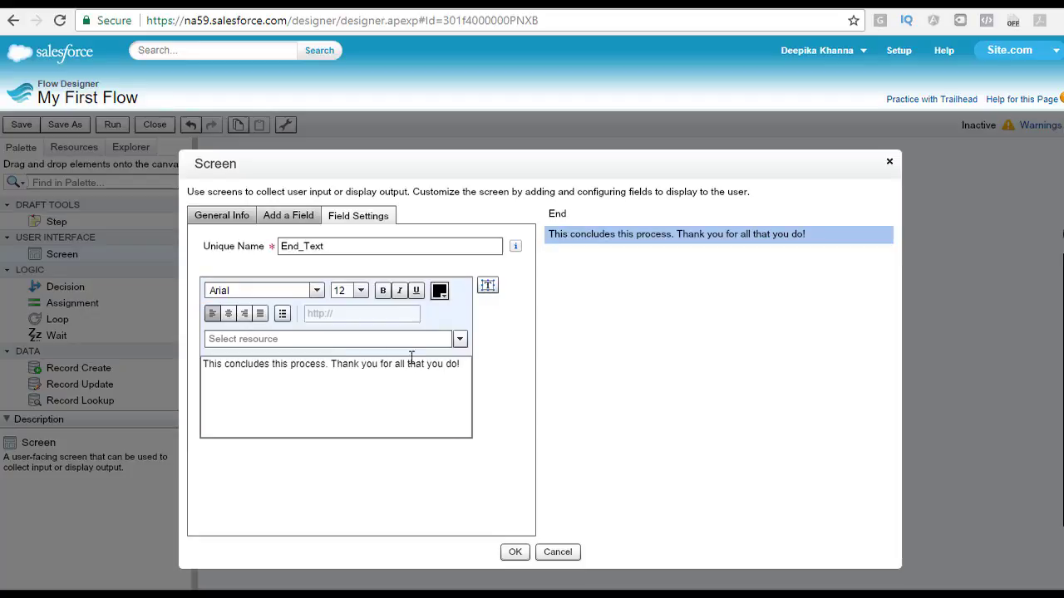
{"action": "left_click_drag", "start_coordinate": [458, 368], "coordinate": [325, 304]}
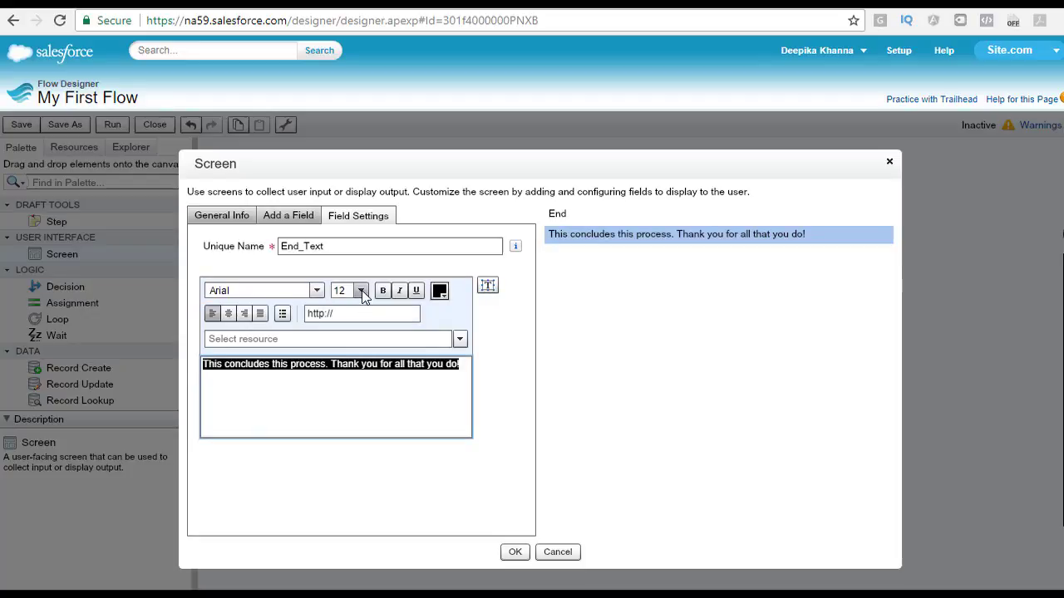
{"action": "left_click", "coordinate": [361, 290]}
{"action": "left_click", "coordinate": [344, 384]}
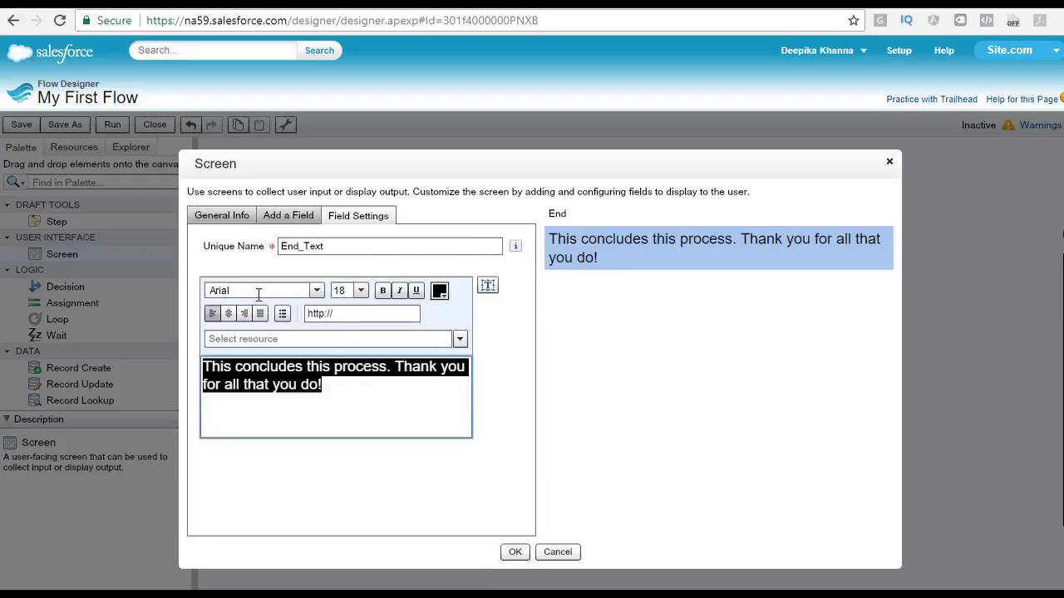
{"action": "left_click", "coordinate": [383, 291]}
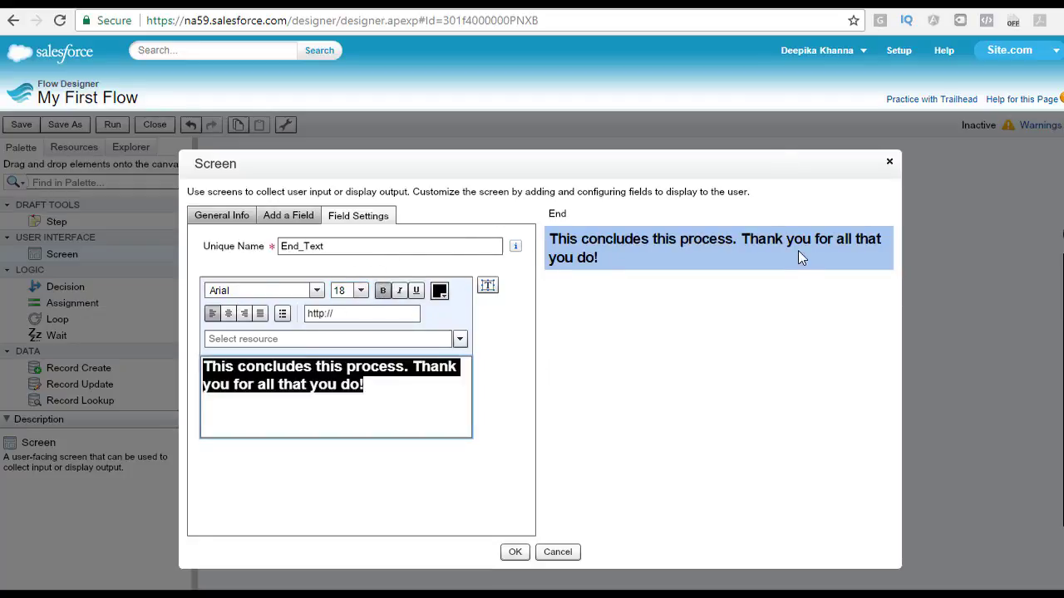
Confirm the End screen, save, nudge the End element slightly, and save again.
{"action": "left_click", "coordinate": [515, 552]}
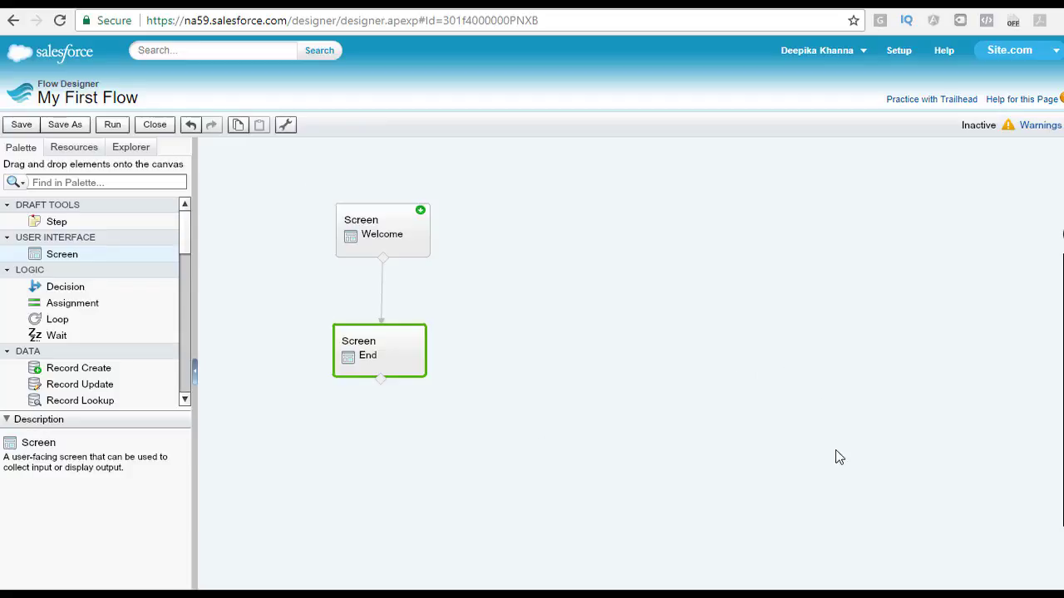
{"action": "left_click", "coordinate": [22, 127]}
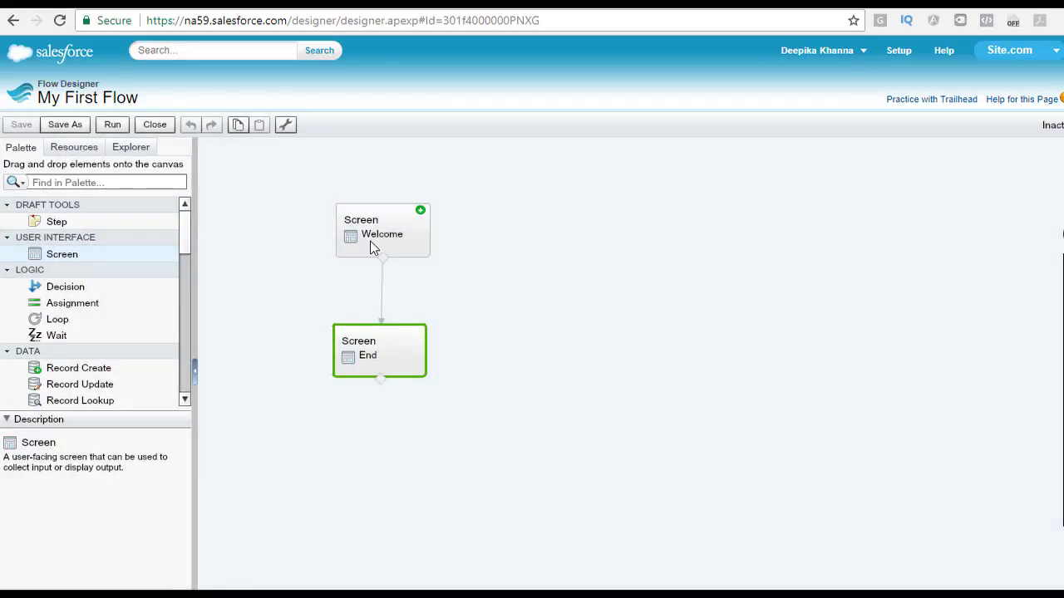
{"action": "mouse_move", "coordinate": [368, 231]}
{"action": "left_click", "coordinate": [371, 251]}
{"action": "left_click", "coordinate": [385, 360]}
{"action": "left_click_drag", "start_coordinate": [372, 374], "coordinate": [377, 376]}
{"action": "left_click", "coordinate": [390, 240]}
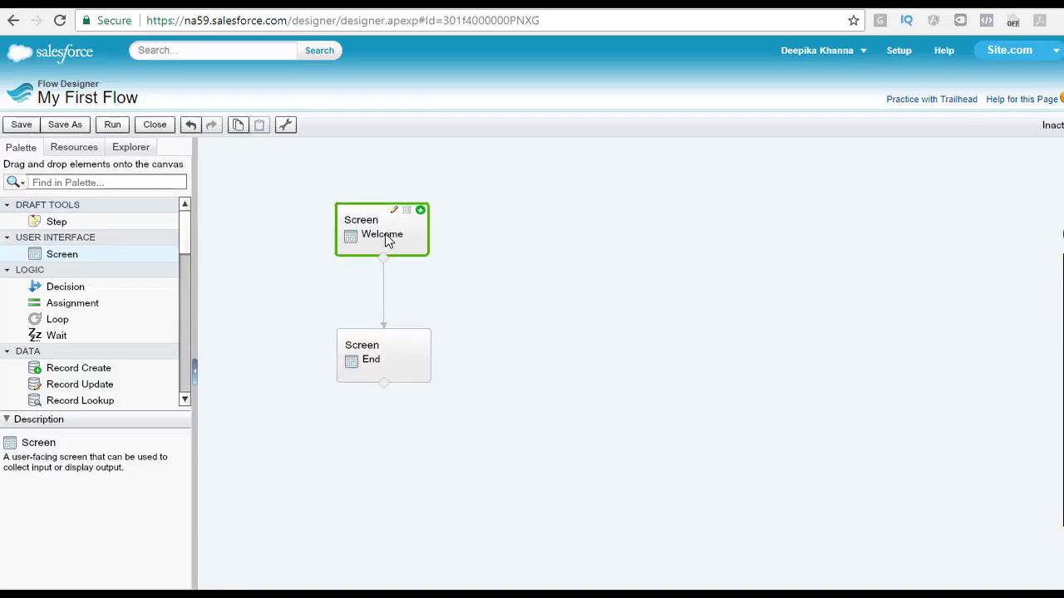
{"action": "left_click", "coordinate": [397, 362]}
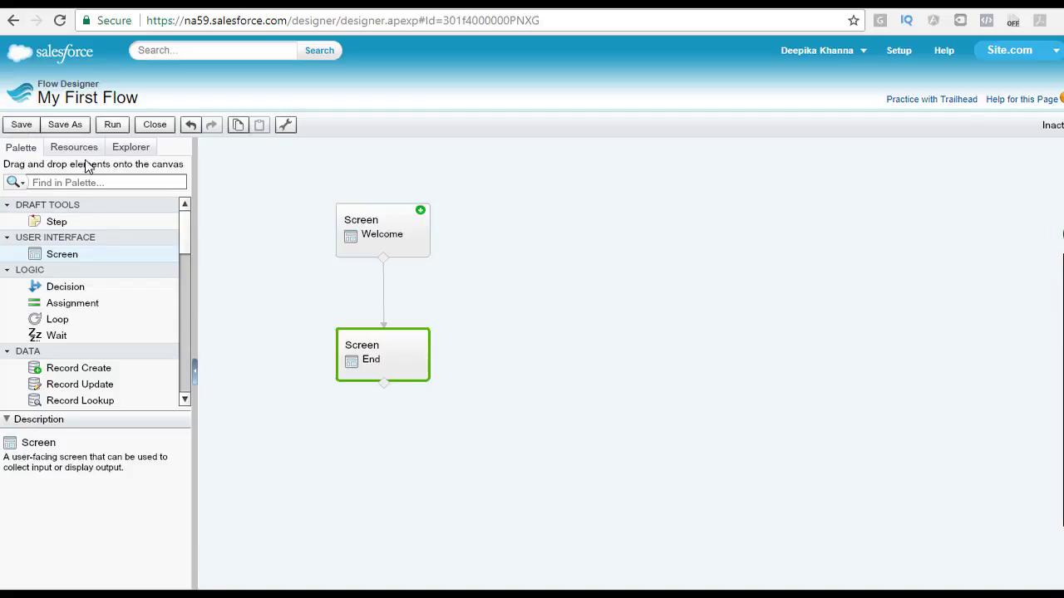
{"action": "left_click", "coordinate": [21, 127]}
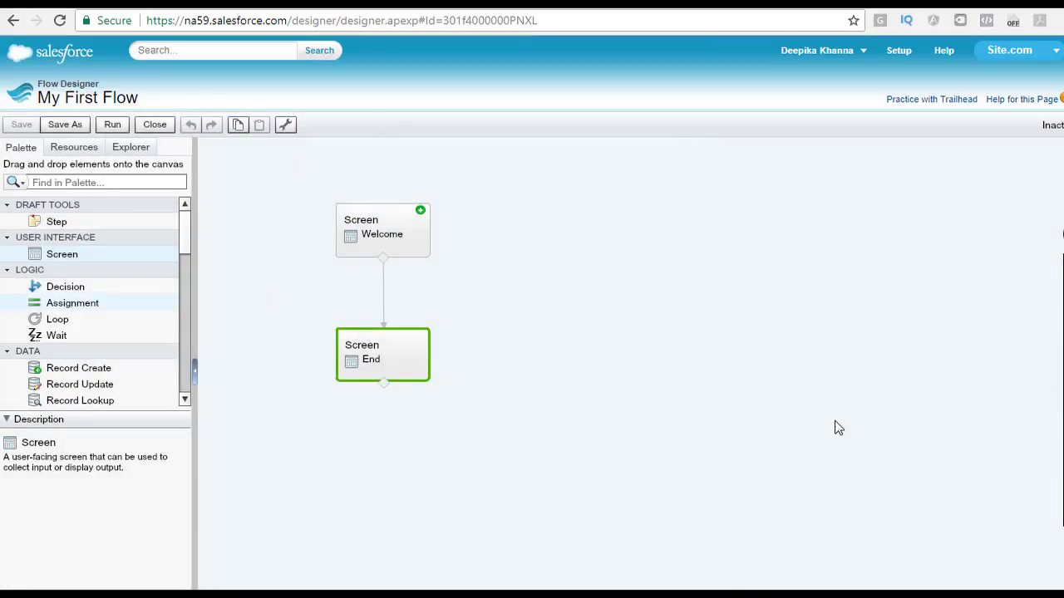
Run My First Flow and highlight the Welcome screen's title and paragraph.
{"action": "left_click", "coordinate": [113, 127]}
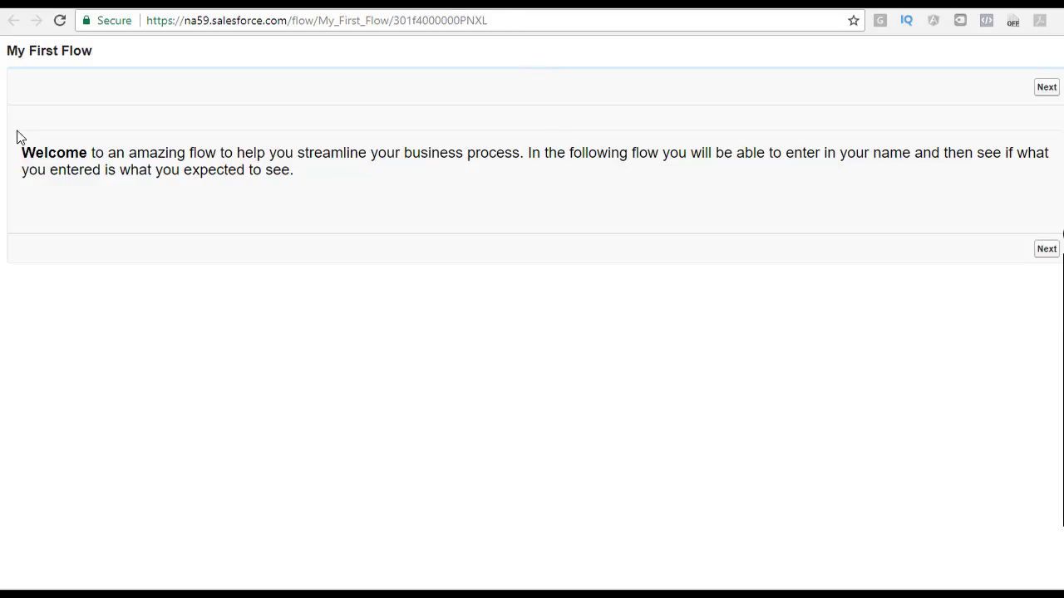
{"action": "left_click_drag", "start_coordinate": [115, 57], "coordinate": [45, 51]}
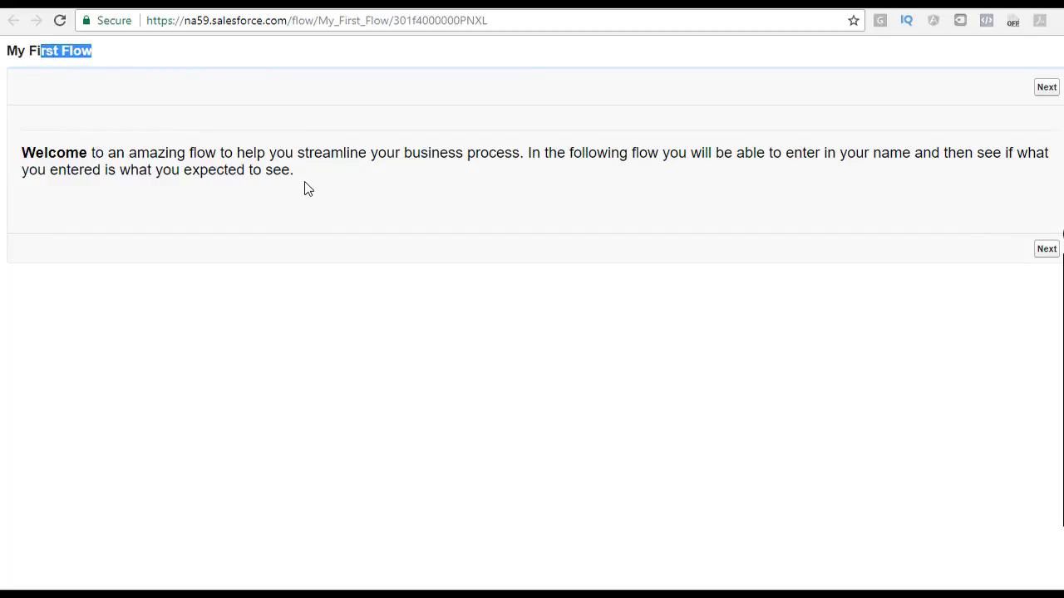
{"action": "left_click_drag", "start_coordinate": [308, 190], "coordinate": [24, 149]}
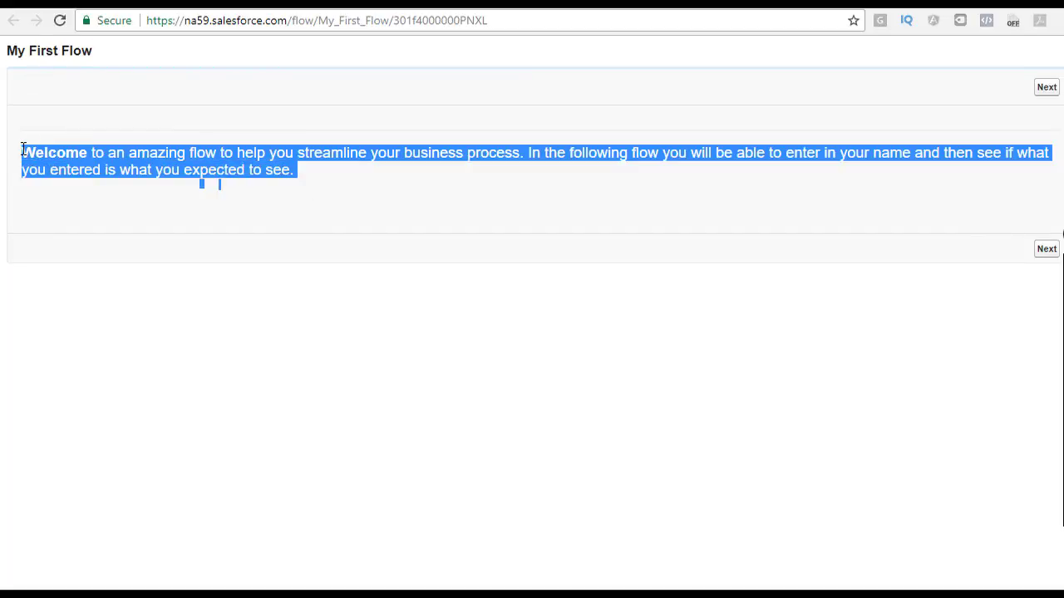
Advance to the End screen and highlight the bold thank-you sentence.
{"action": "left_click", "coordinate": [1047, 88]}
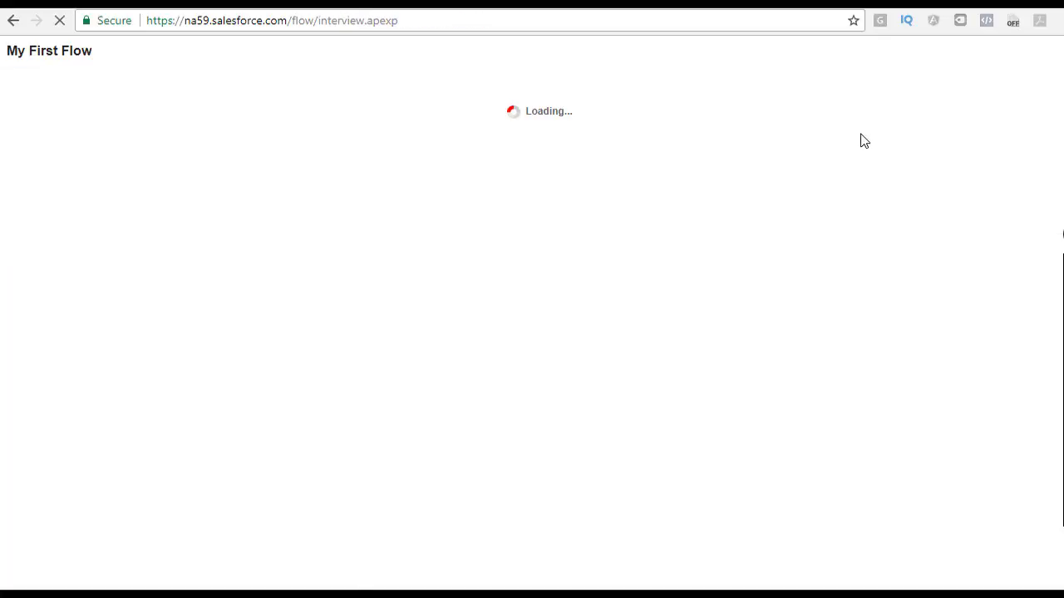
{"action": "left_click_drag", "start_coordinate": [469, 155], "coordinate": [22, 160]}
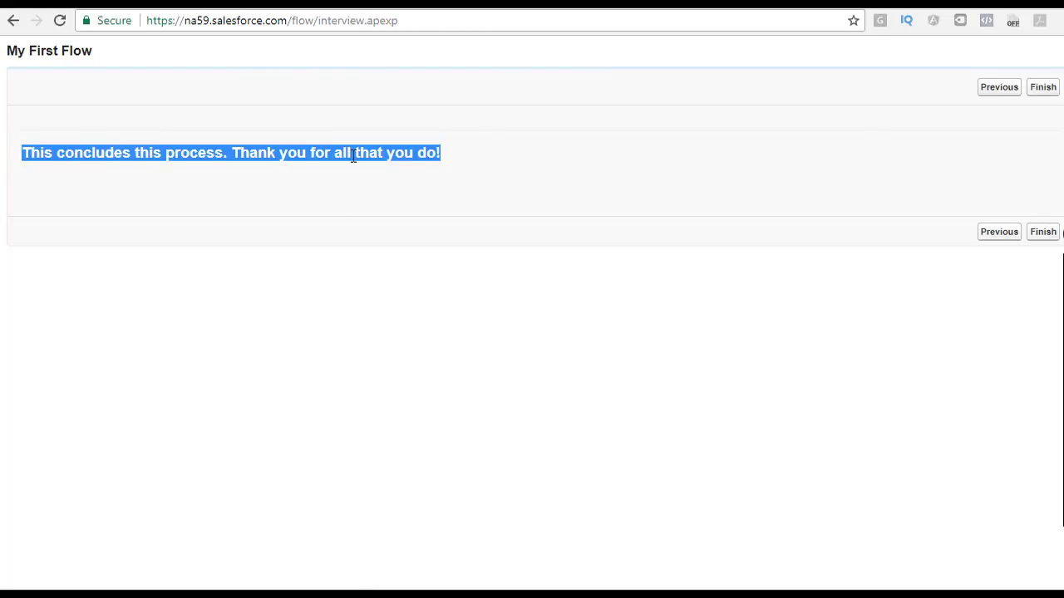
{"action": "triple_click", "coordinate": [414, 155]}
{"action": "double_click", "coordinate": [60, 154]}
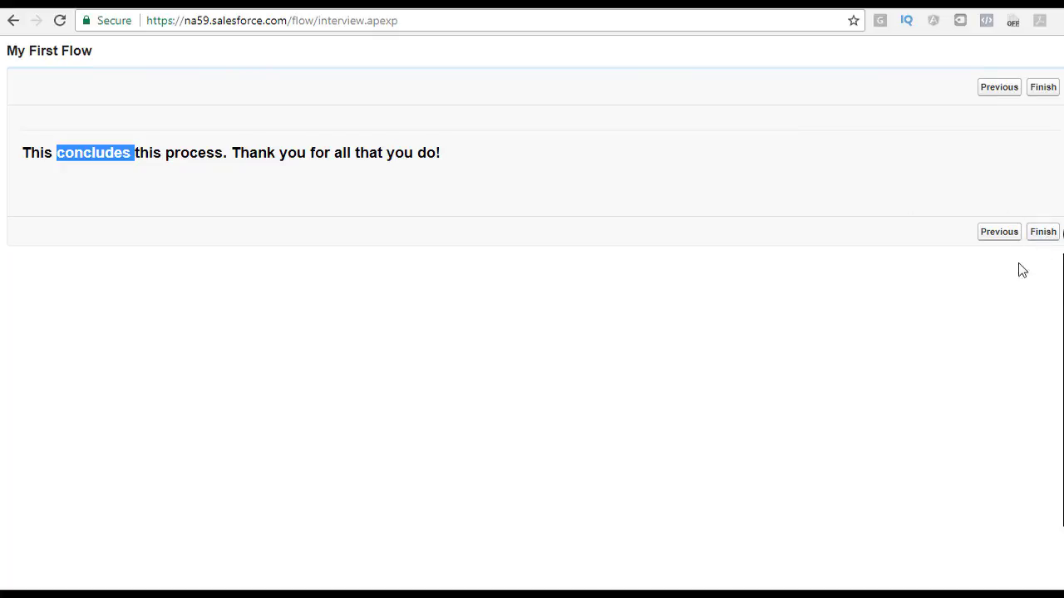
Go back to Welcome, return to End, then finish so the flow restarts.
{"action": "left_click", "coordinate": [999, 232]}
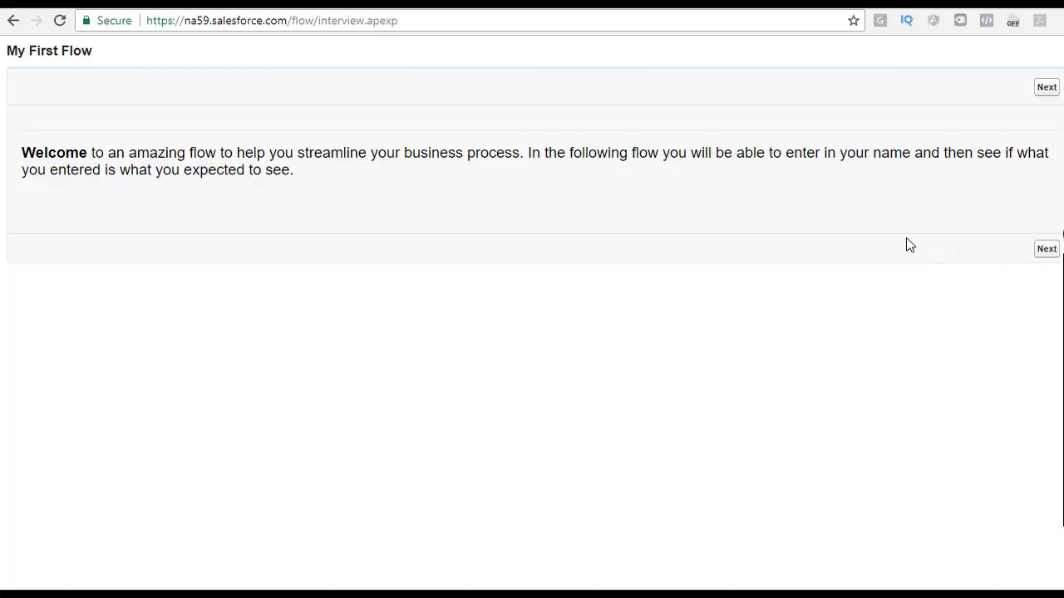
{"action": "left_click", "coordinate": [1045, 253]}
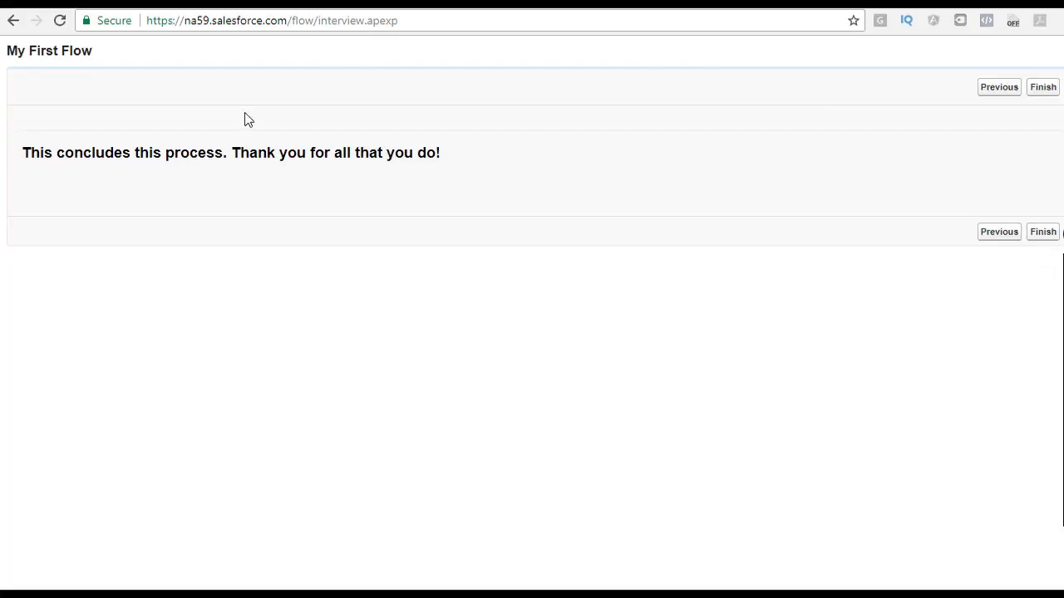
{"action": "left_click", "coordinate": [1043, 233]}
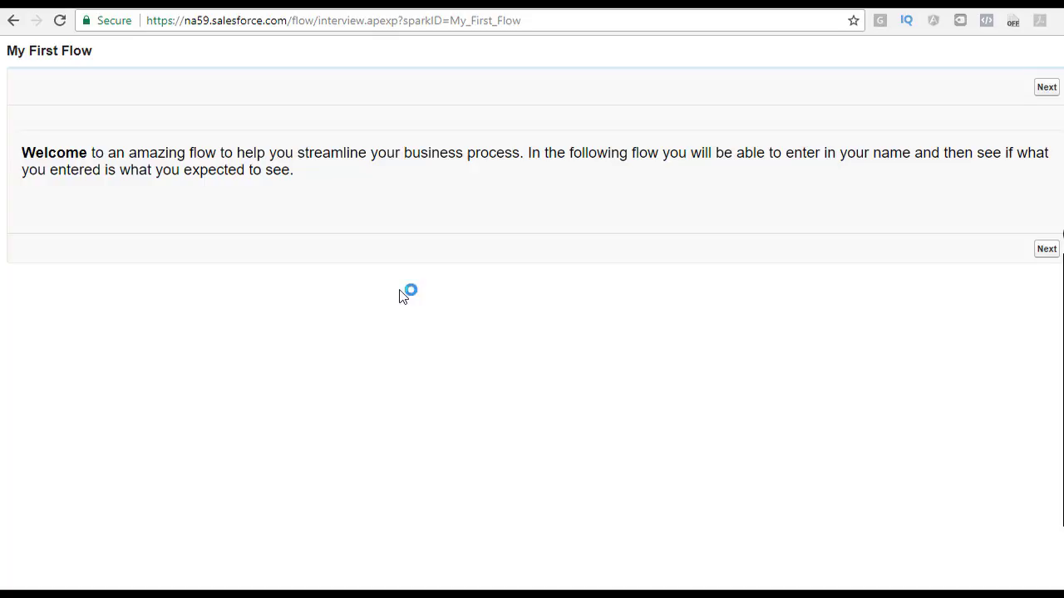